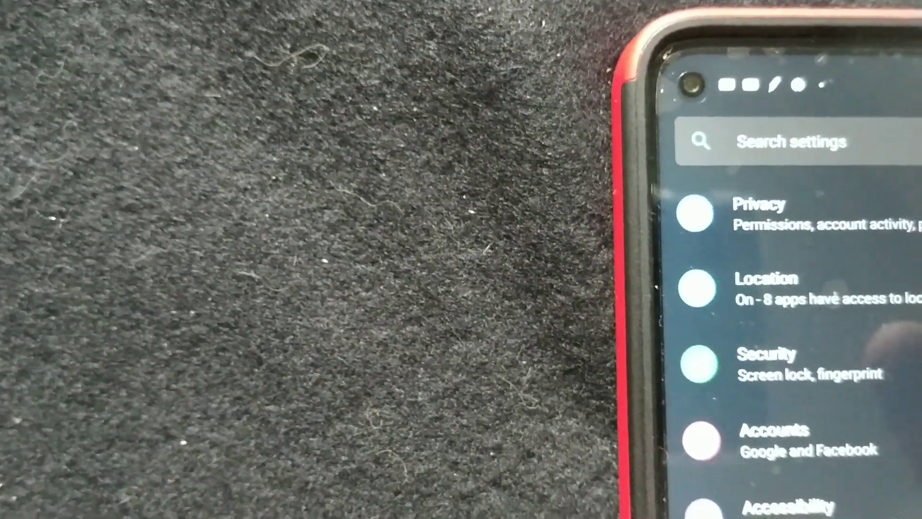
pyautogui.scroll(-2, 793, 324)
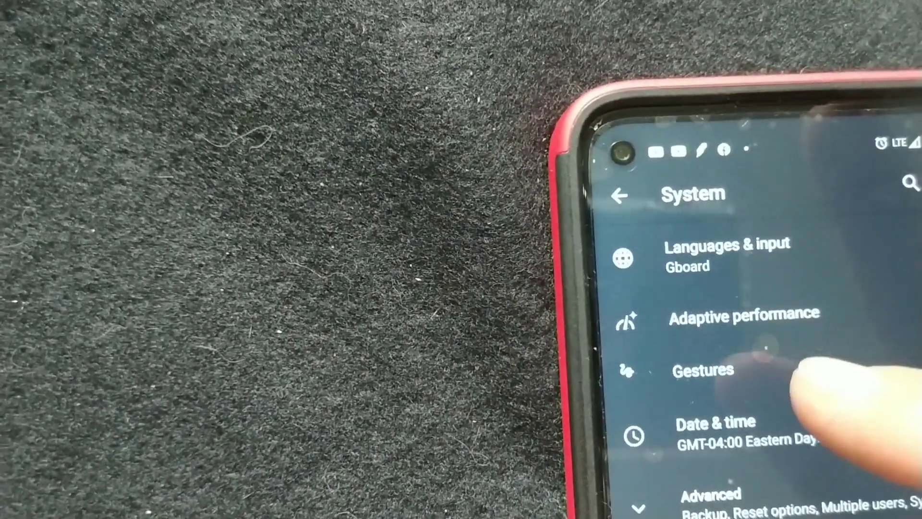
# - Open the Gestures page from the System settings
pyautogui.click(691, 360)
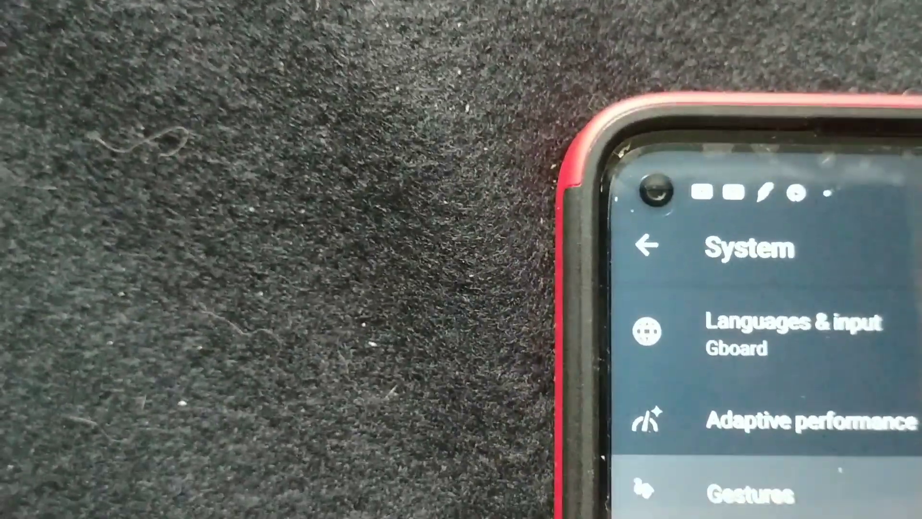
# - Reopen the Gestures page in System settings to check its options
pyautogui.click(749, 504)
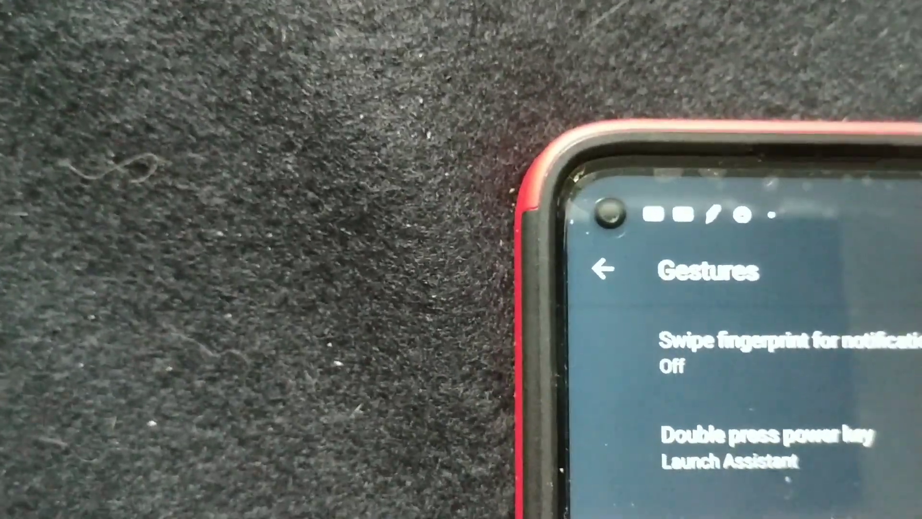